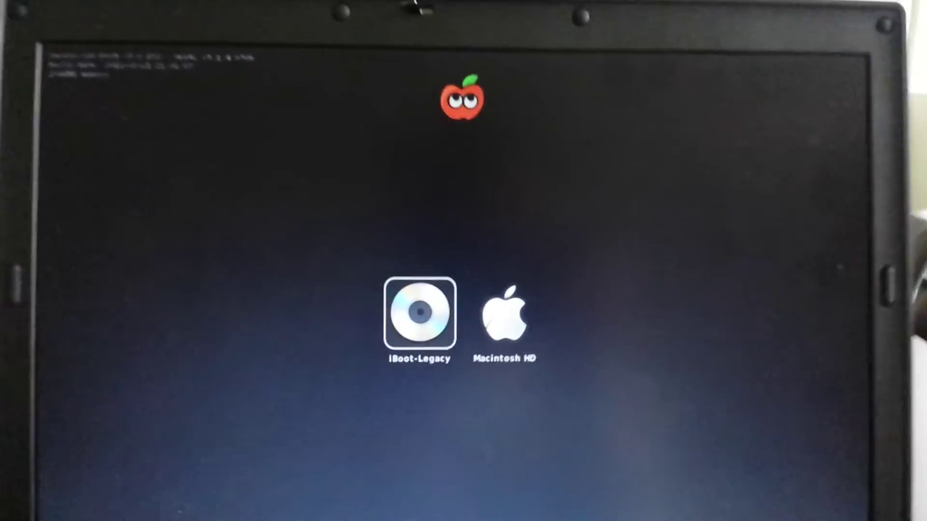
# Select Macintosh HD in iBoot Legacy and boot it into Mac OS X.
pyautogui.press('Right')
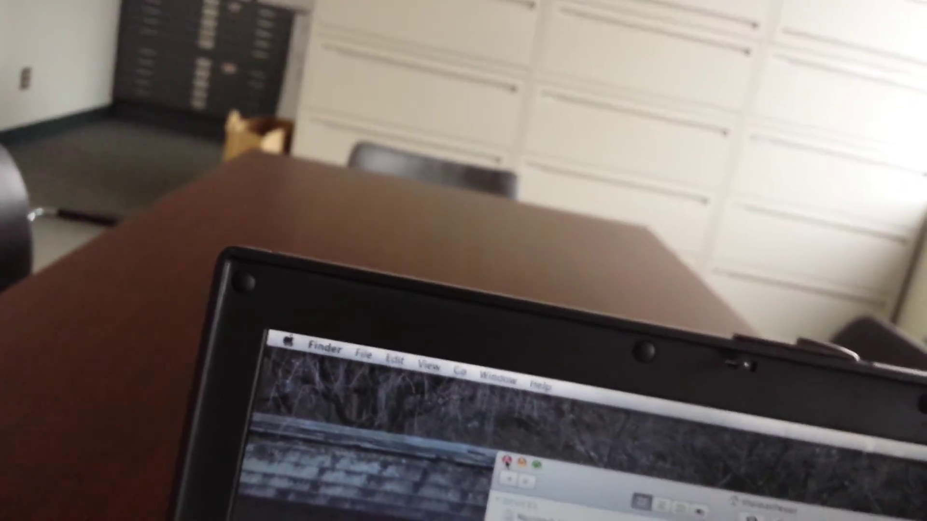
# Close the Finder home-folder window with Command+W, leaving the desktop and Dock.
pyautogui.press('super+w')
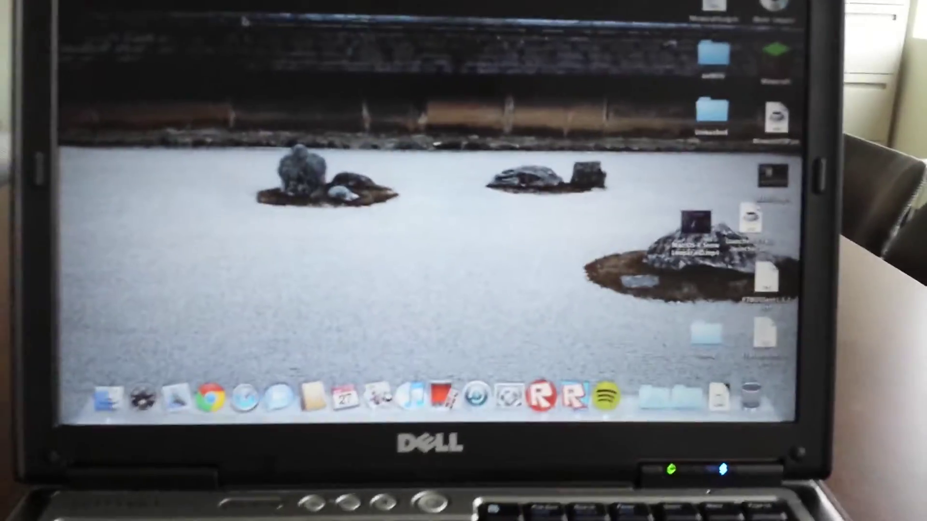